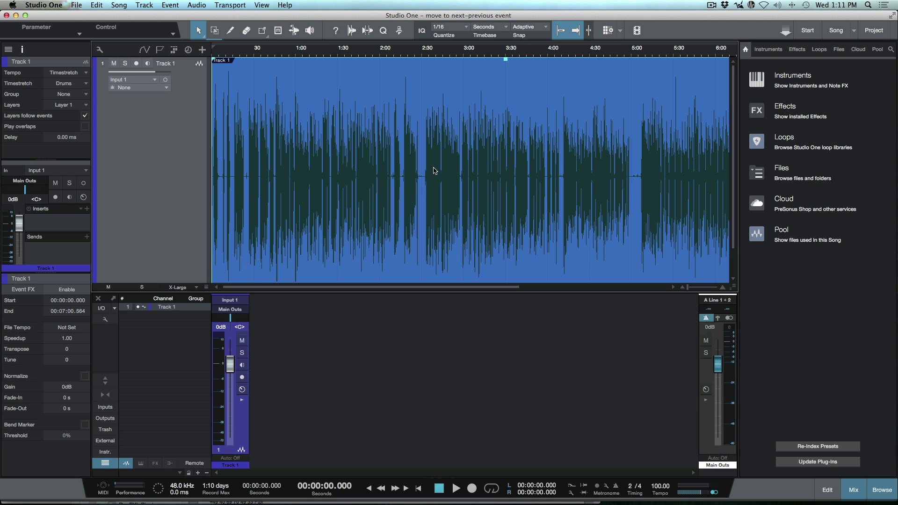
Hide the Console and split Track 1's event at seven points from left to right.
key(F3)
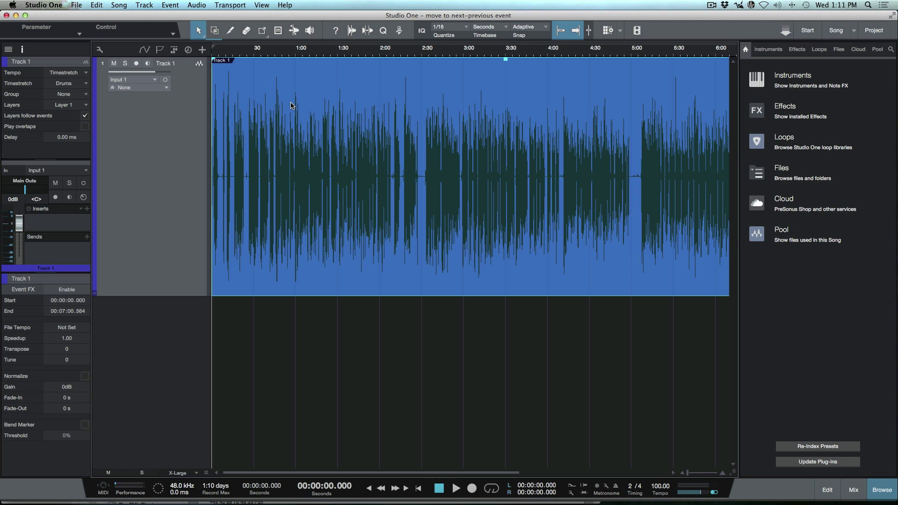
key(3)
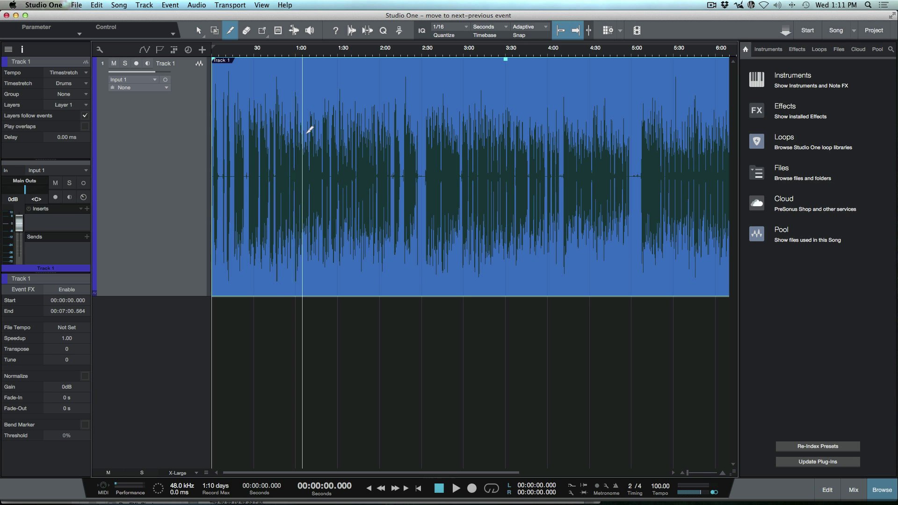
click(295, 115)
click(373, 120)
click(463, 117)
click(534, 115)
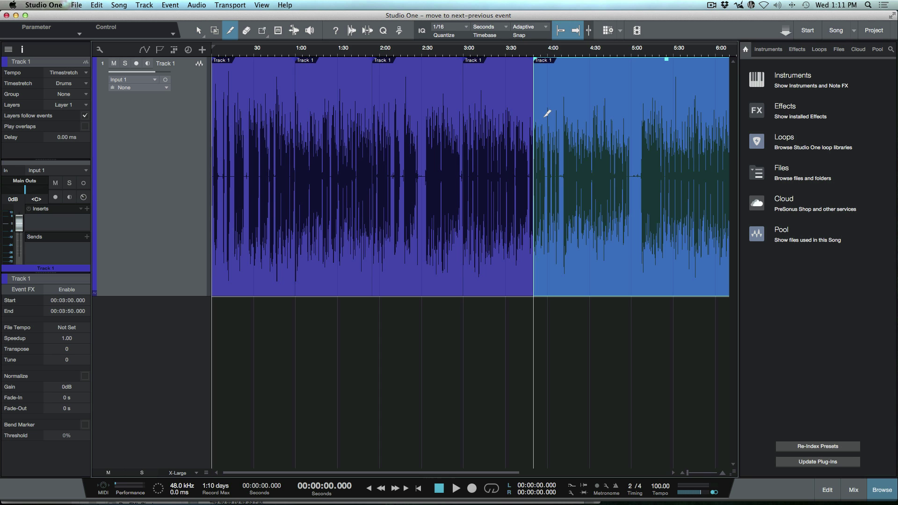
click(590, 113)
click(646, 112)
click(702, 111)
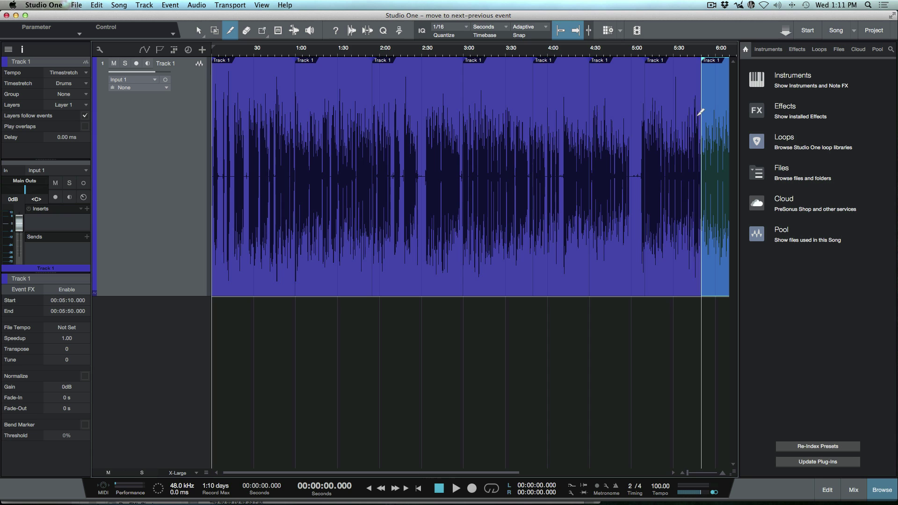
Add four more splits to the earlier events, including at 3:00 and 0:30.
click(499, 119)
click(421, 126)
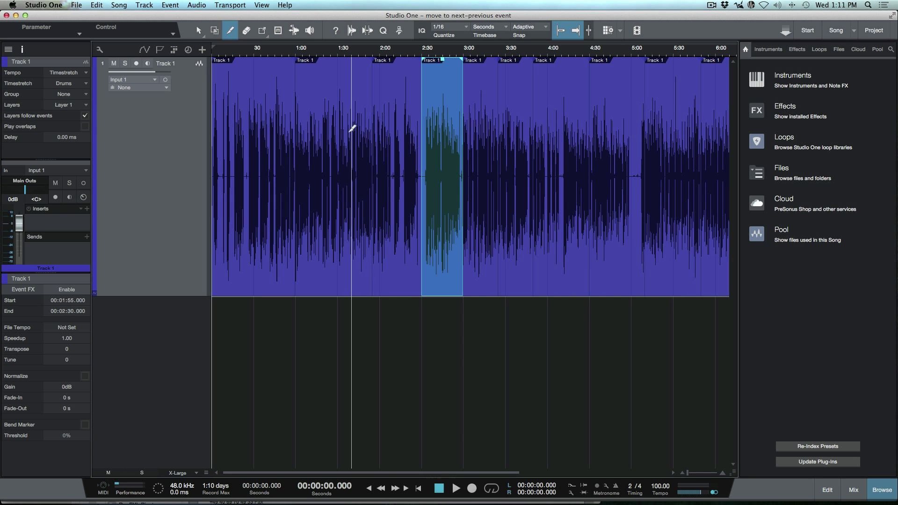
click(346, 132)
click(256, 138)
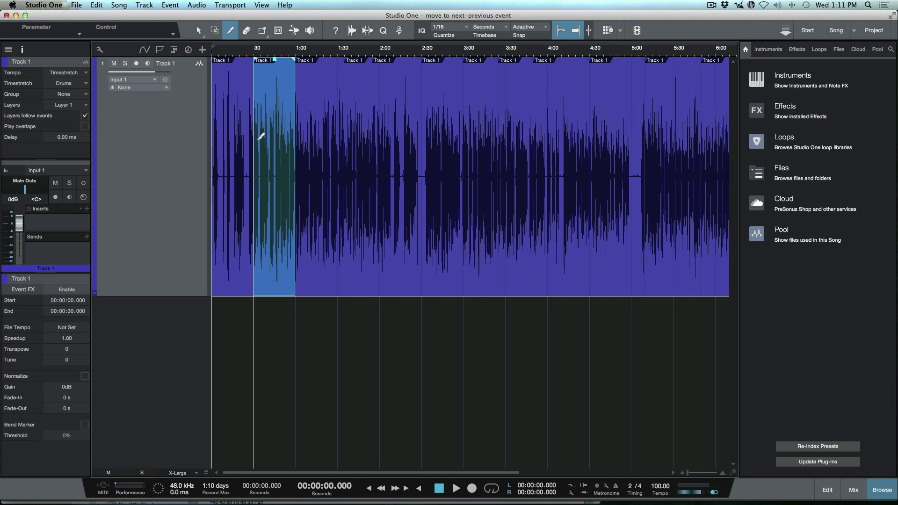
Restore the Console, zoom to fit the whole song, and select the event starting at 1:00.
key(F3)
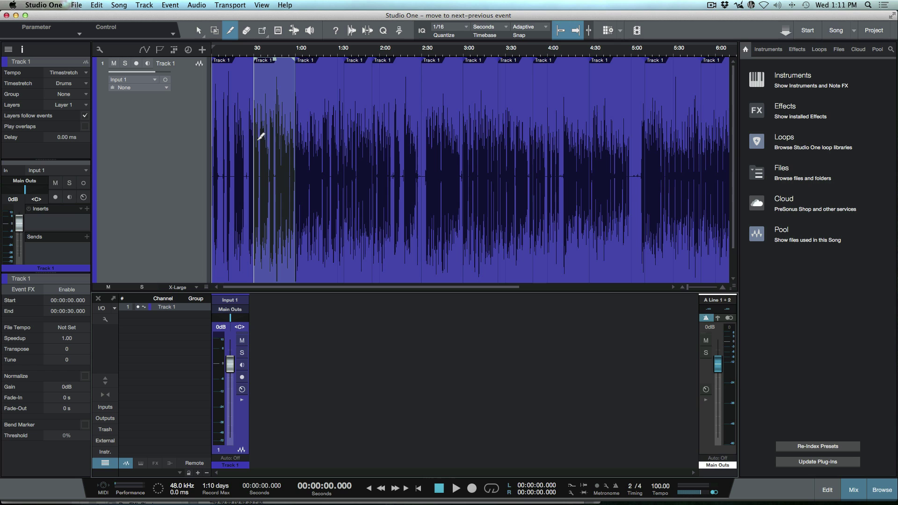
key(z)
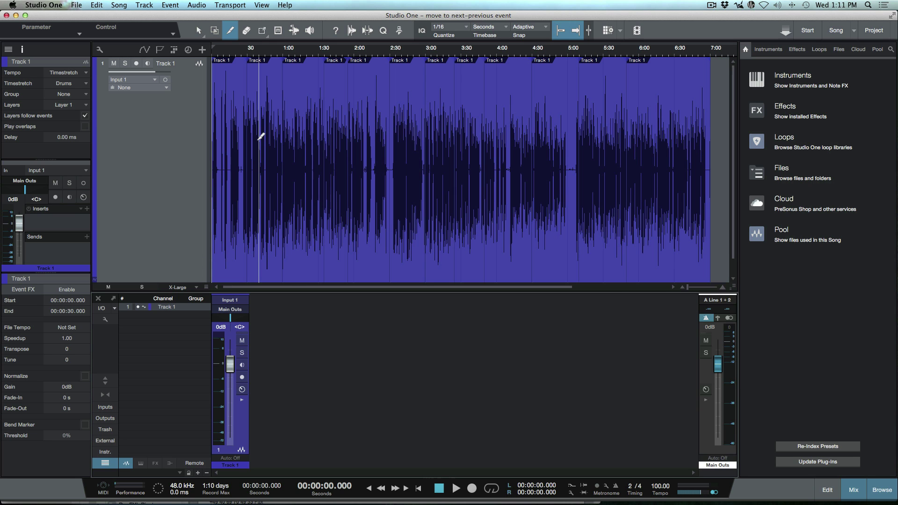
key(1)
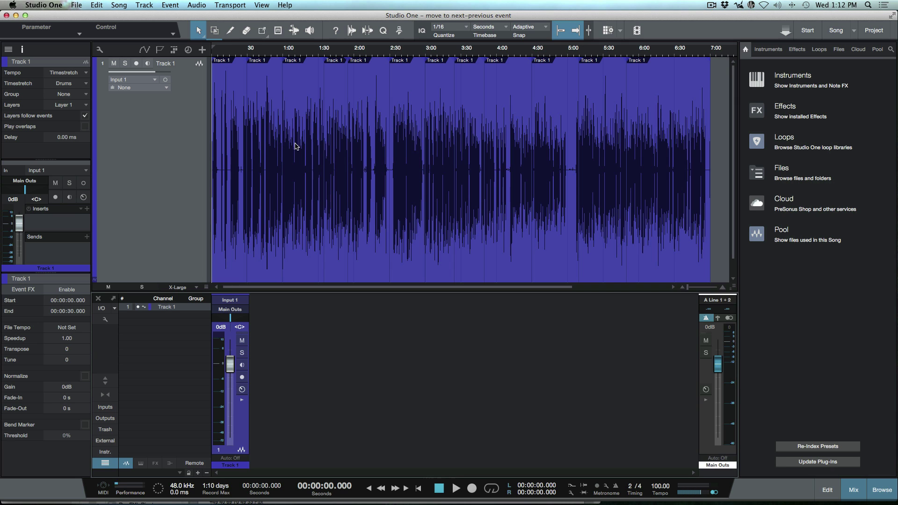
click(294, 146)
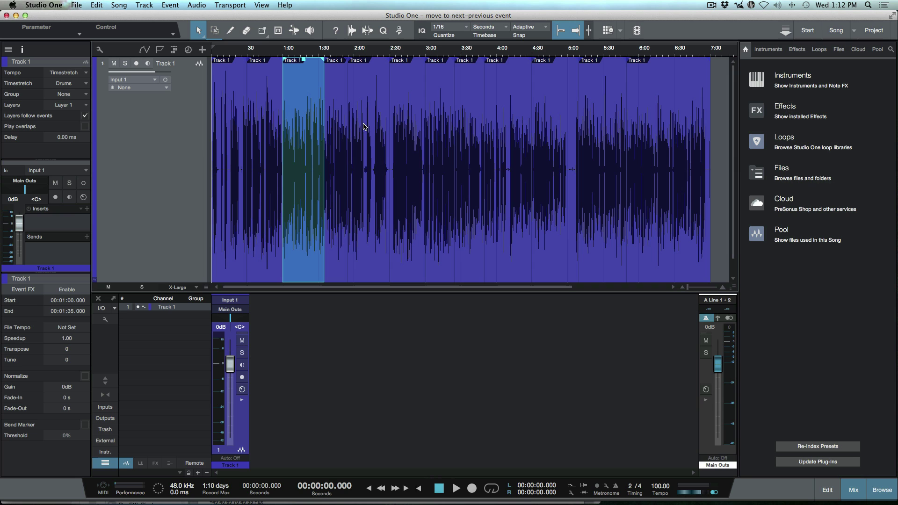
Show the marker lane and add markers at the 2:30 and 3:50 event starts.
key(shift+m)
click(399, 128)
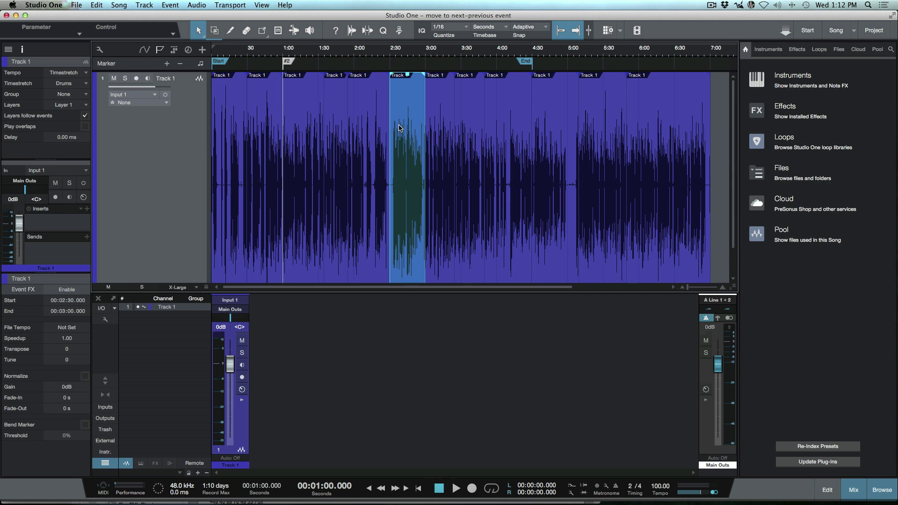
key(l)
key(Insert)
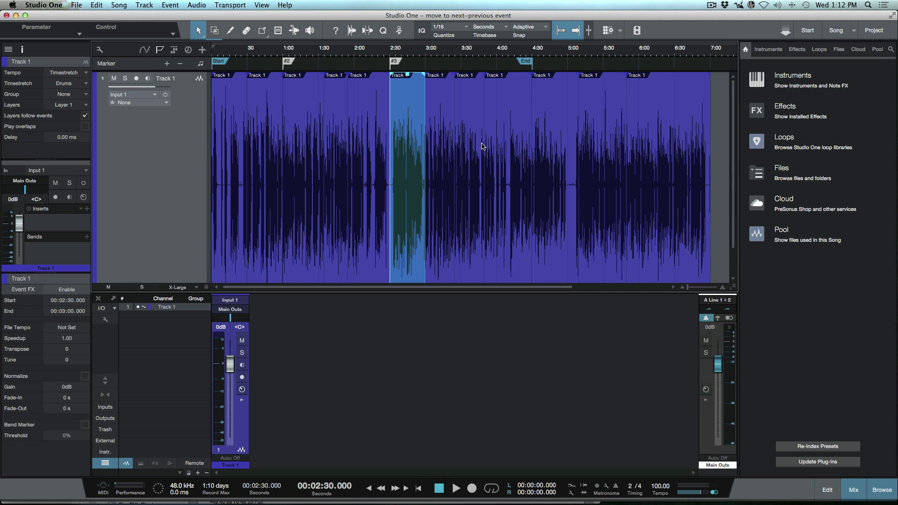
click(525, 147)
key(l)
key(Insert)
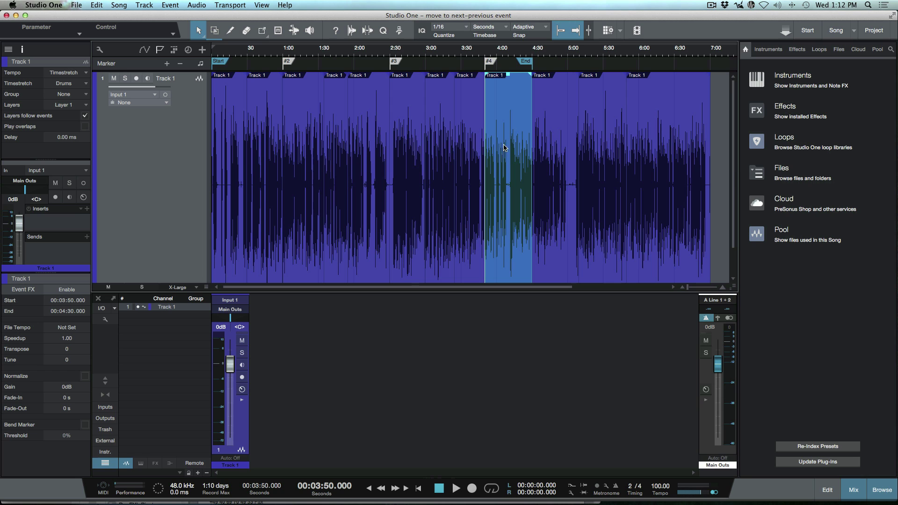
Step the playhead between markers back to Start, then hide the marker lane.
key(shift+b)
key(shift+b)
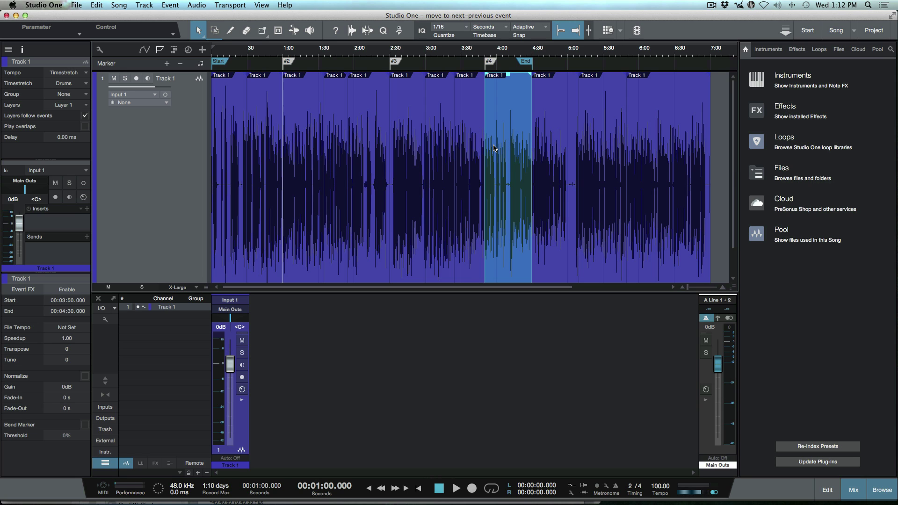
key(shift+b)
key(shift+n)
key(shift+n)
key(shift+n)
key(shift+n)
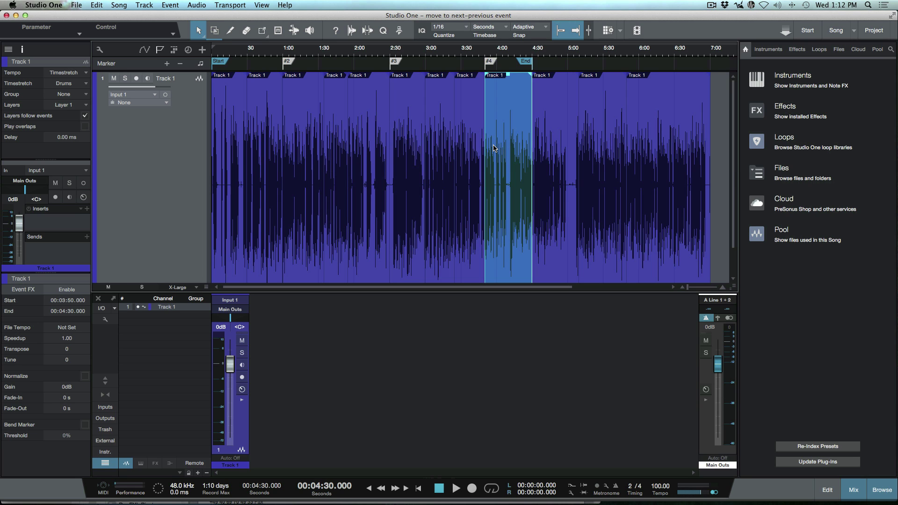
key(shift+b)
key(shift+b)
key(shift+b)
key(shift+b)
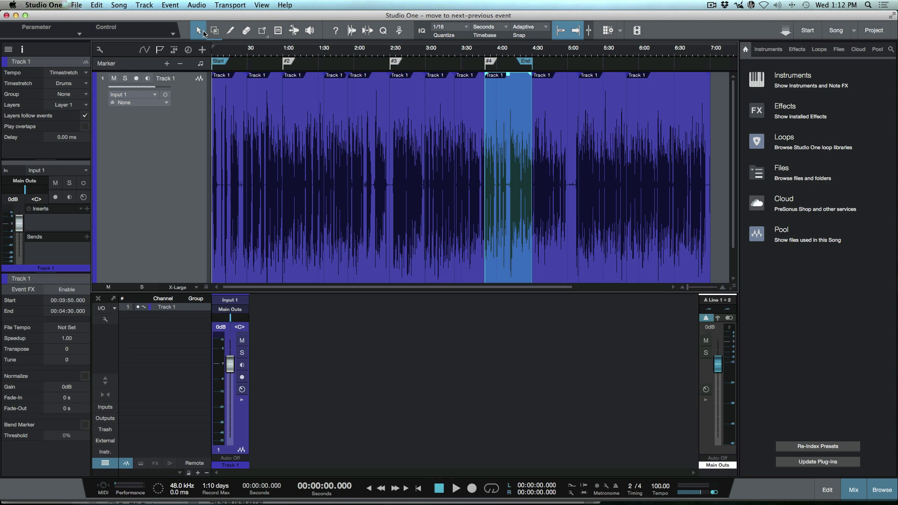
click(159, 50)
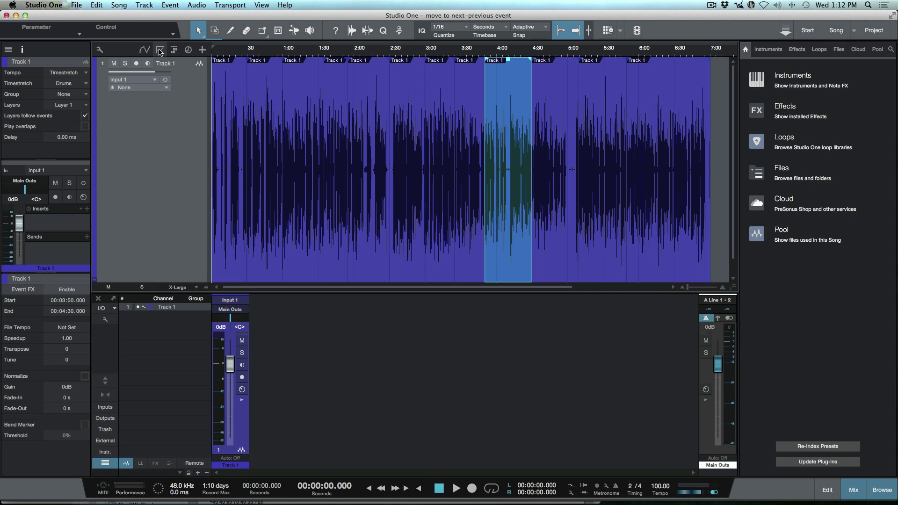
Move the selection back two events, then step the playhead forward and back between event starts.
key(Left)
key(Left)
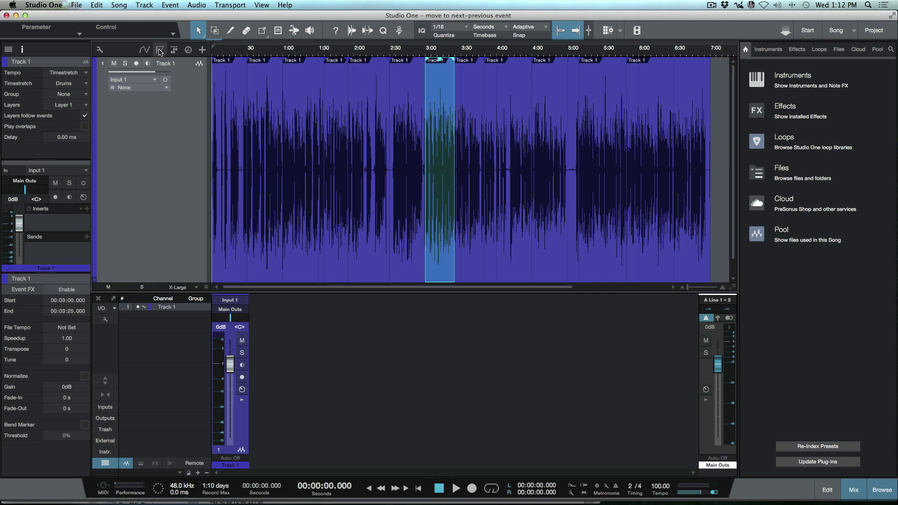
key(Left)
key(Left)
key(Left)
key(Left)
key(Left)
key(Left)
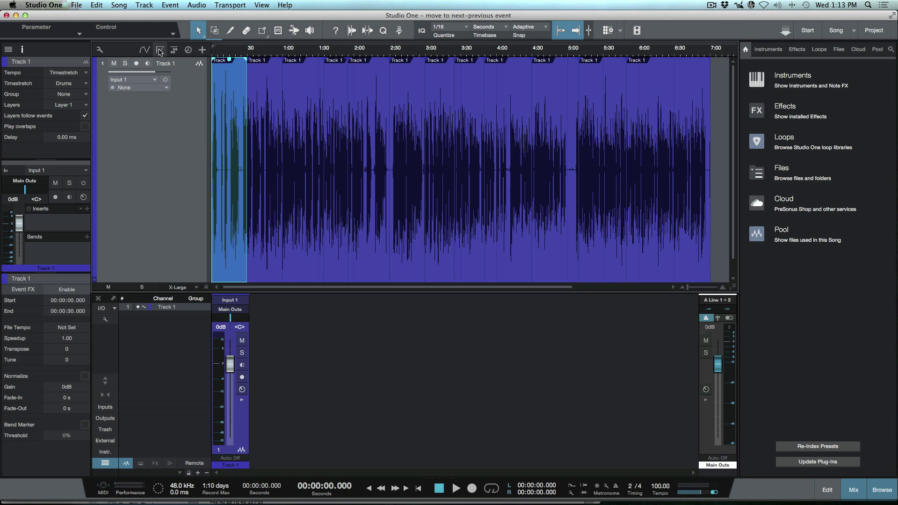
key(n)
key(n)
key(n)
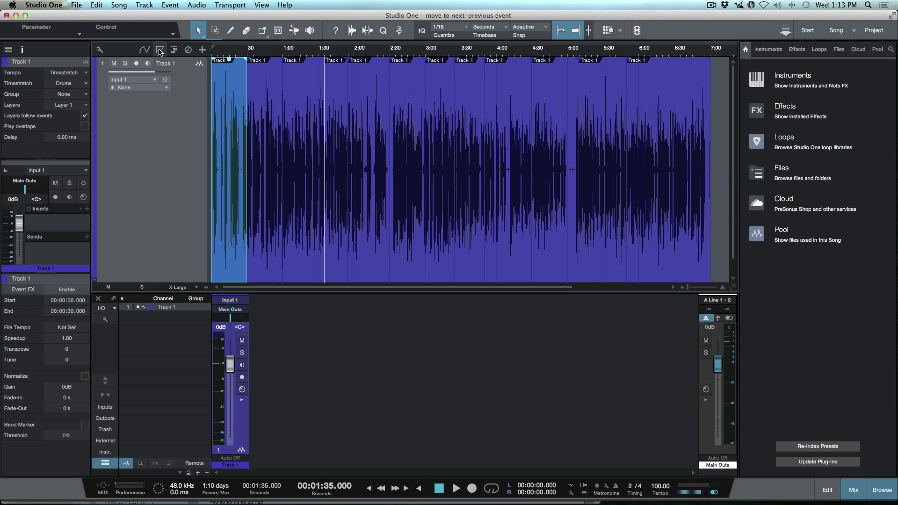
key(n)
key(n)
key(n)
key(n)
key(n)
key(n)
key(n)
key(n)
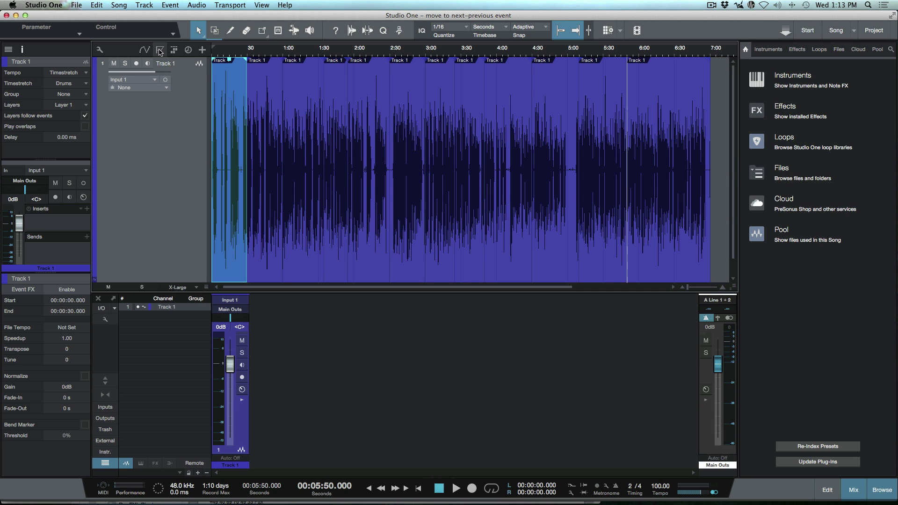
key(b)
key(b)
key(b)
key(b)
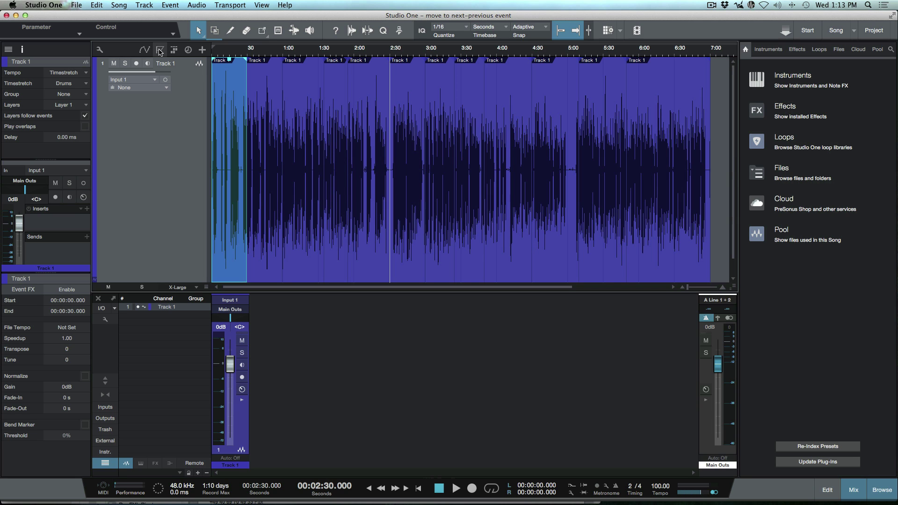
key(b)
key(b)
key(b)
key(b)
Step the playhead forward to 3:50 and shrink Track 1 to Large height.
key(n)
key(n)
key(n)
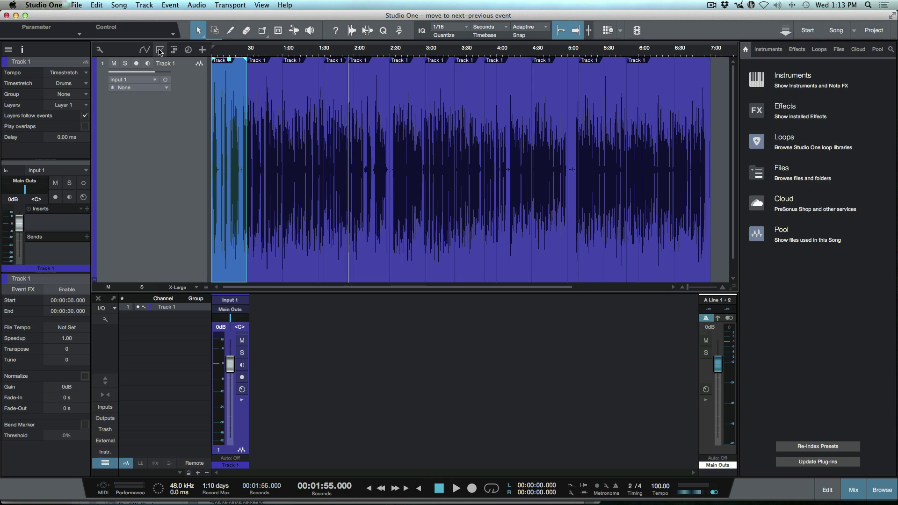
key(n)
key(n)
key(n)
key(n)
key(n)
key(n)
key(b)
key(b)
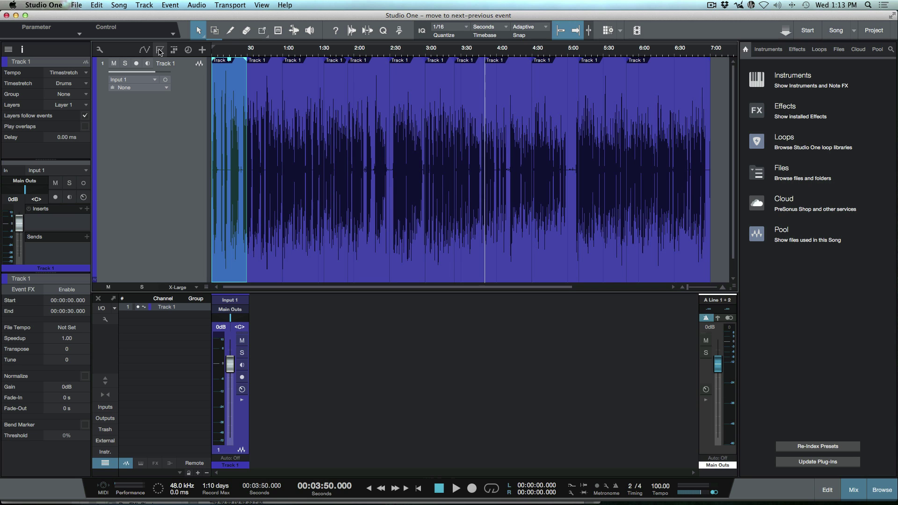
key(b)
key(b)
key(b)
key(b)
key(n)
key(n)
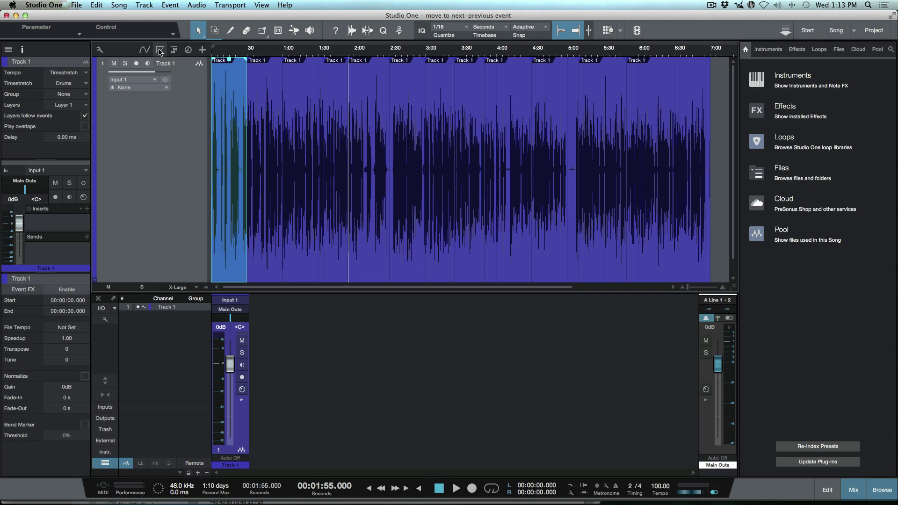
key(n)
key(n)
key(n)
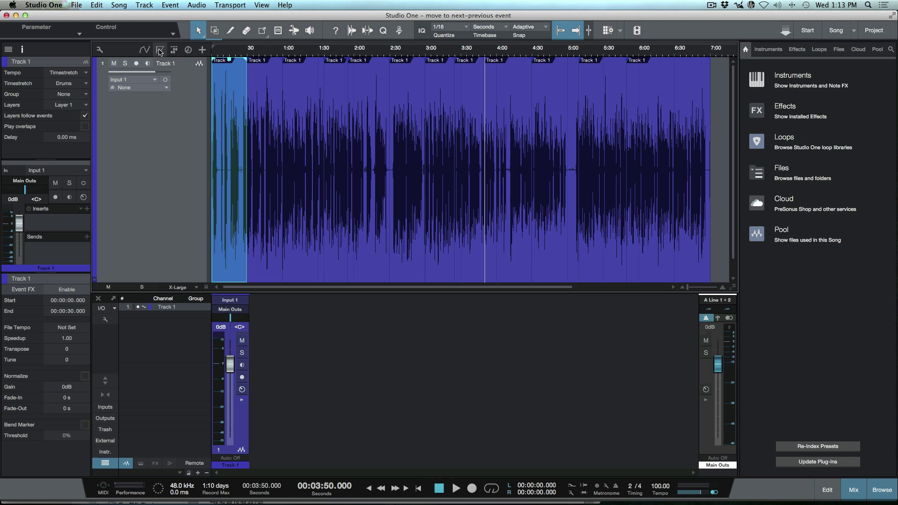
key(shift+w)
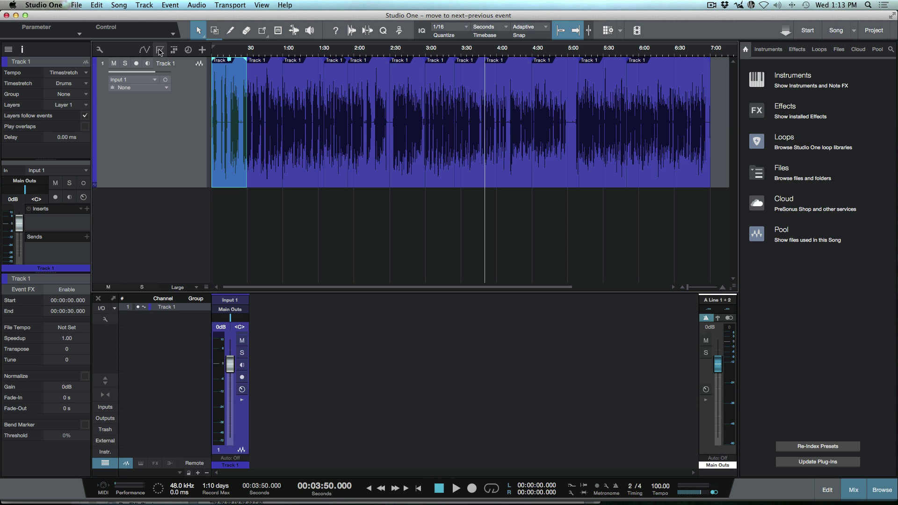
Step the playhead back and forward across several event boundaries.
key(b)
key(b)
key(b)
key(b)
key(b)
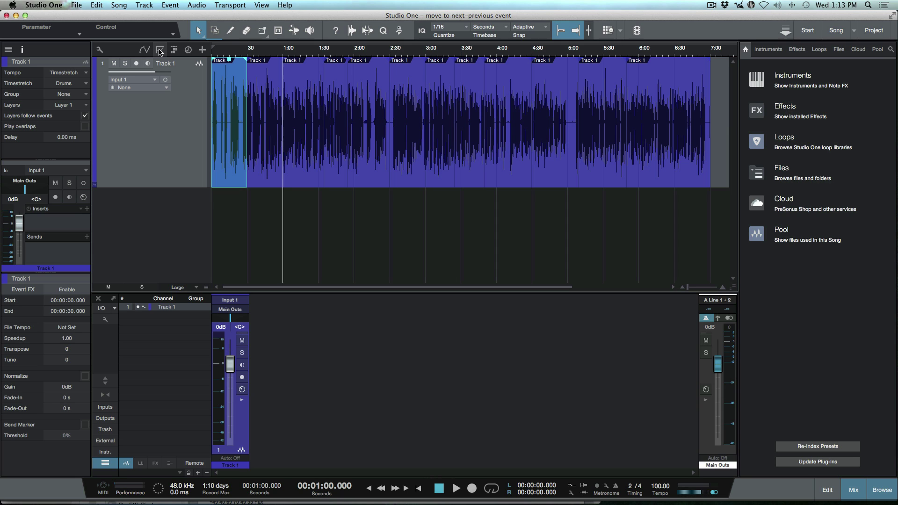
key(b)
key(n)
key(n)
key(n)
key(n)
key(n)
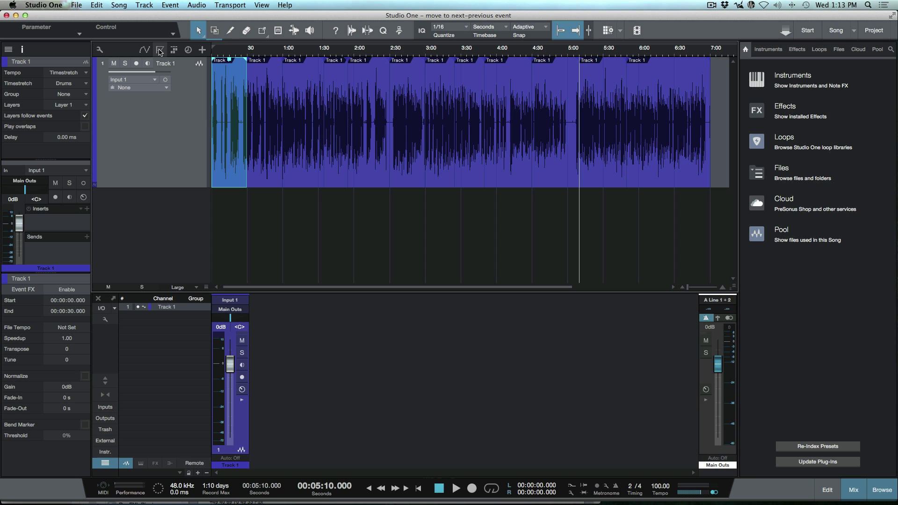
key(n)
key(b)
key(b)
key(b)
key(b)
key(b)
key(b)
key(b)
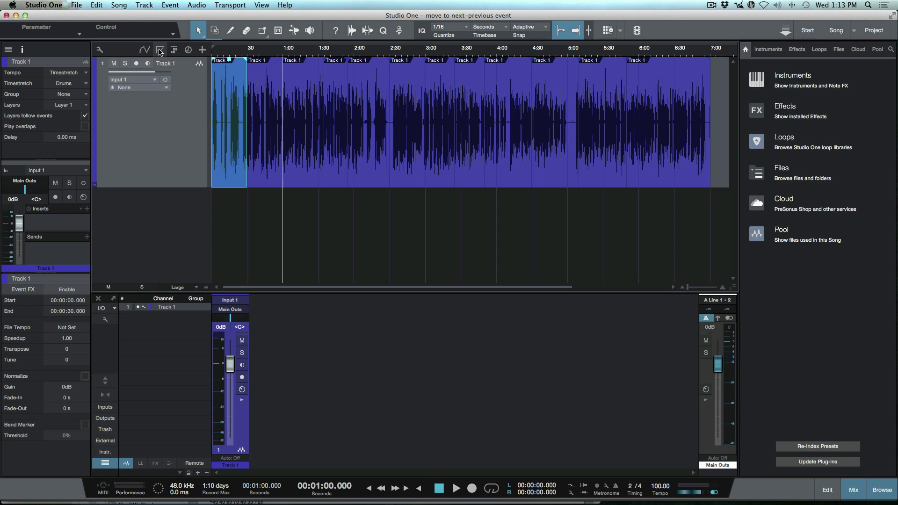
key(b)
key(n)
key(n)
key(n)
key(n)
key(n)
key(n)
key(n)
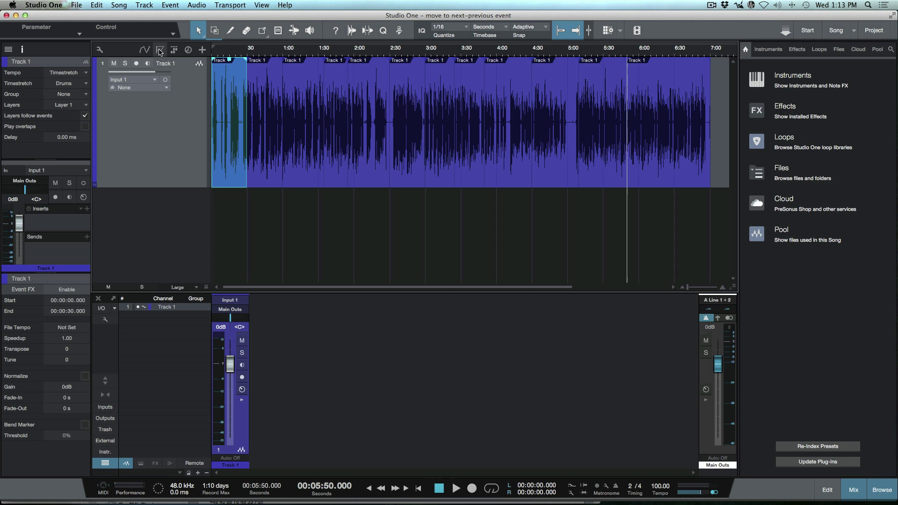
key(b)
key(b)
key(b)
key(b)
key(b)
key(b)
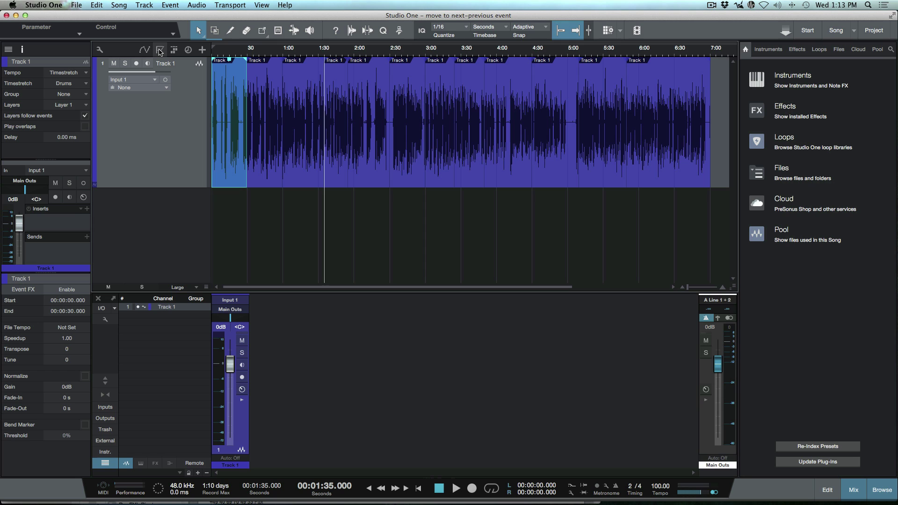
key(n)
key(n)
key(n)
key(n)
key(n)
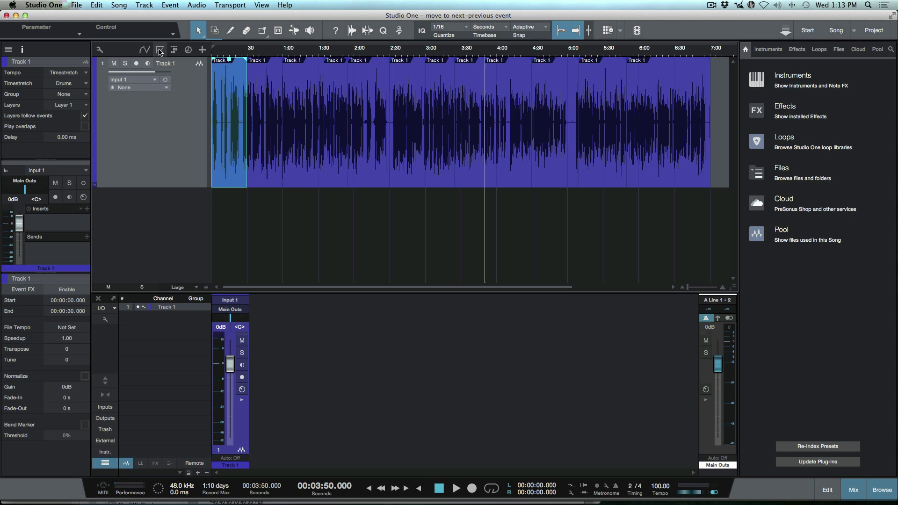
key(n)
key(n)
key(n)
Keep jumping between event boundaries, finishing at the 0:30 event start.
key(b)
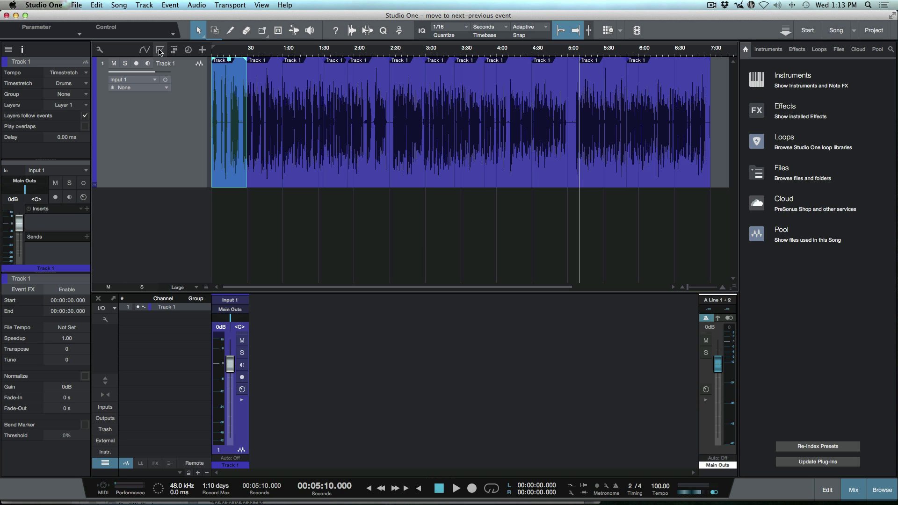
key(b)
key(b)
key(b)
key(b)
key(b)
key(b)
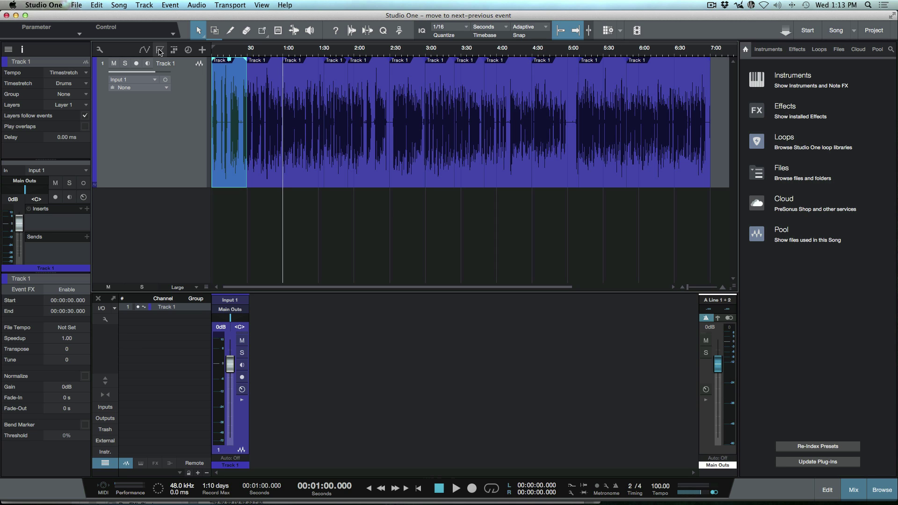
key(n)
key(n)
key(n)
key(n)
key(n)
key(n)
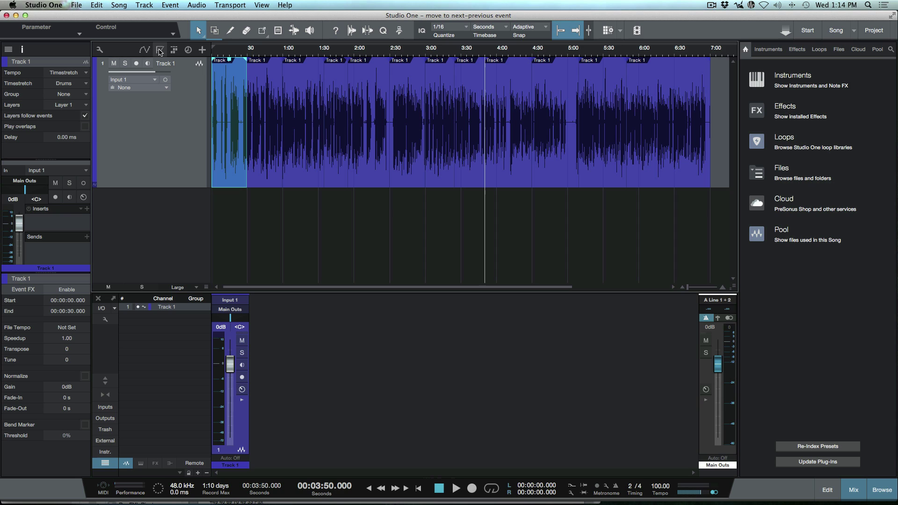
key(n)
key(b)
key(b)
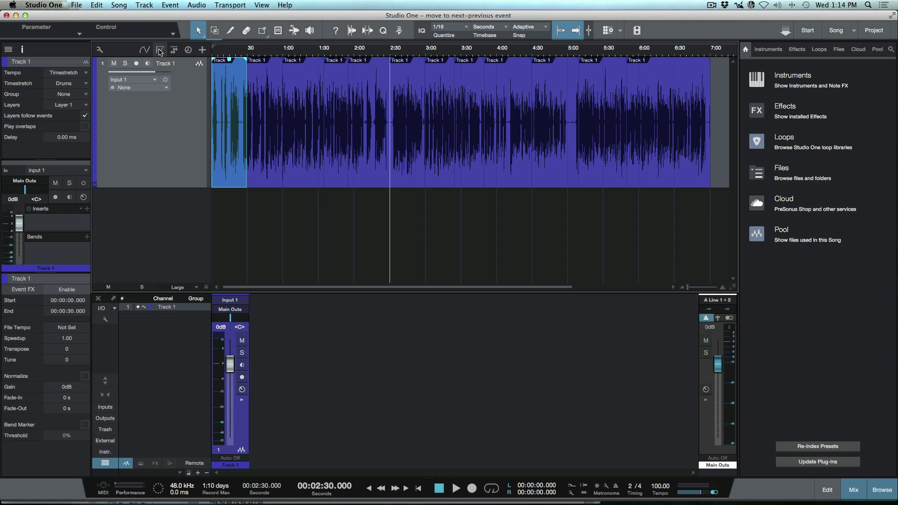
key(b)
key(b)
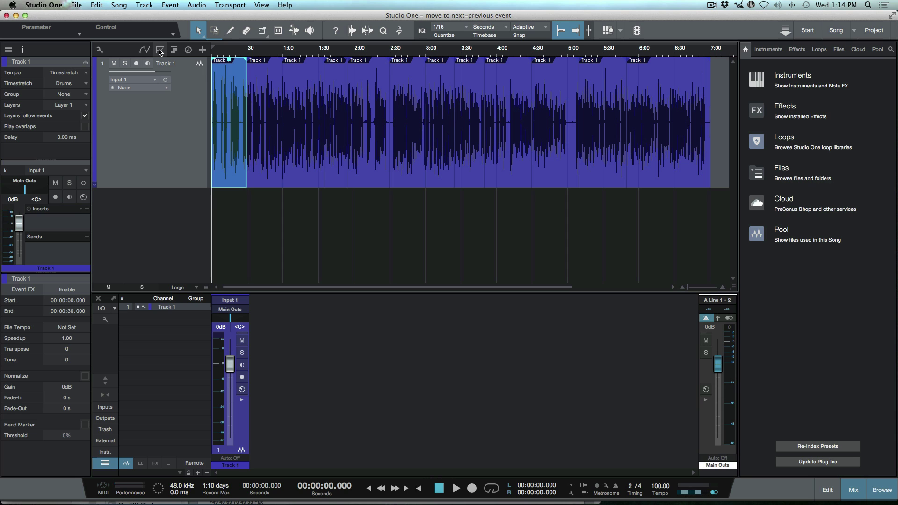
key(n)
key(n)
key(n)
key(n)
key(n)
key(n)
key(n)
key(n)
key(n)
key(n)
key(n)
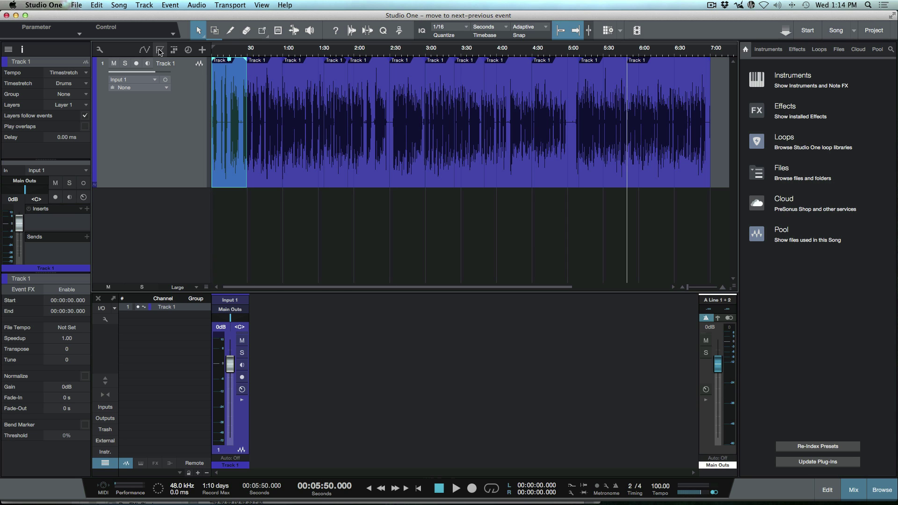
key(b)
key(b)
key(b)
key(b)
key(b)
key(b)
key(b)
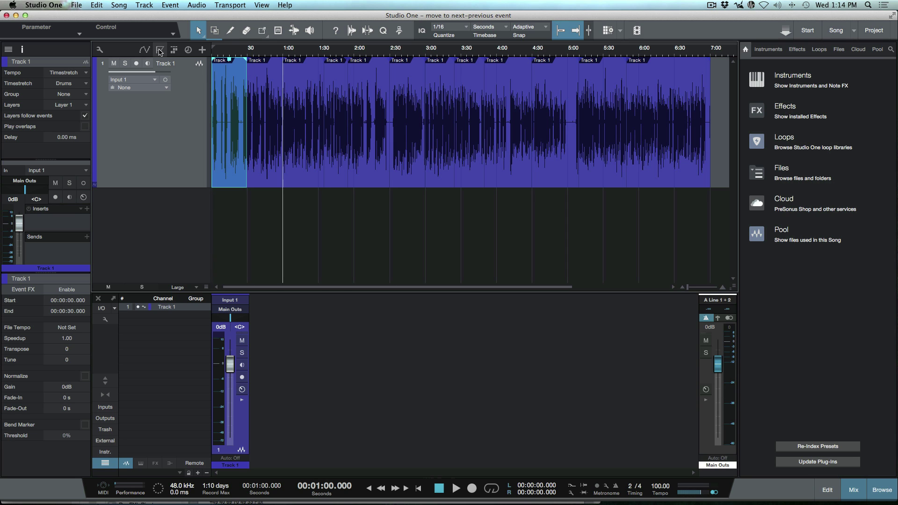
key(b)
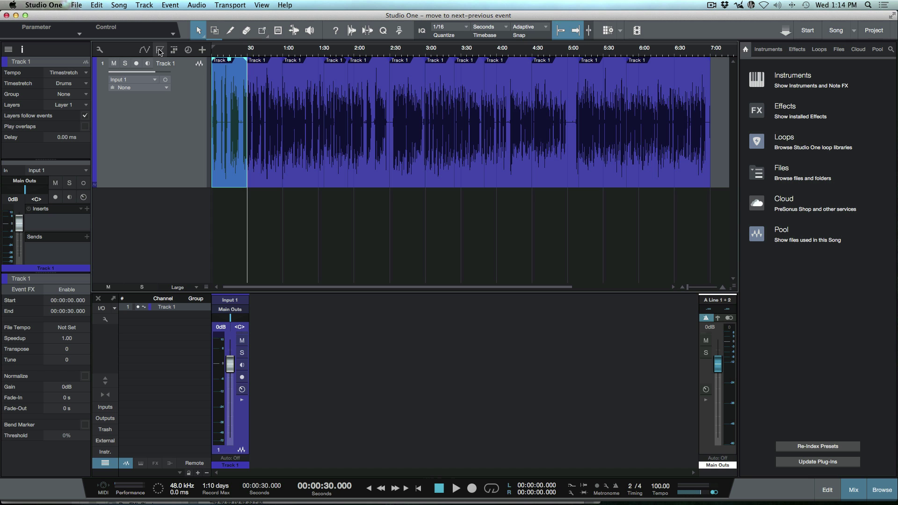